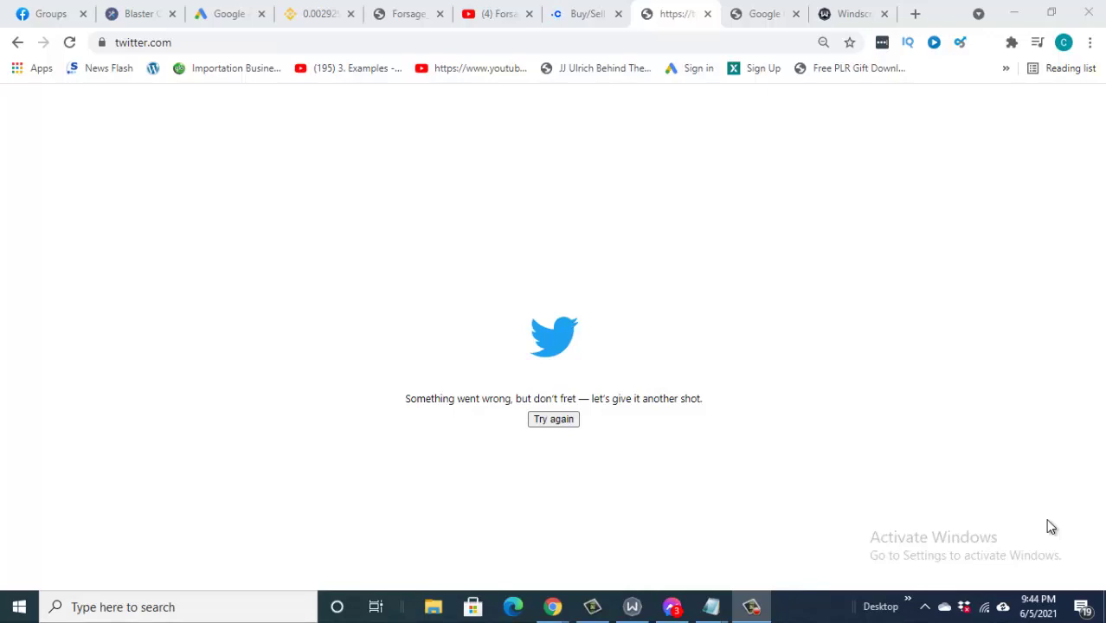
Reload the Twitter page to check whether the site can be reached
{"action": "right_click", "coordinate": [1046, 519]}
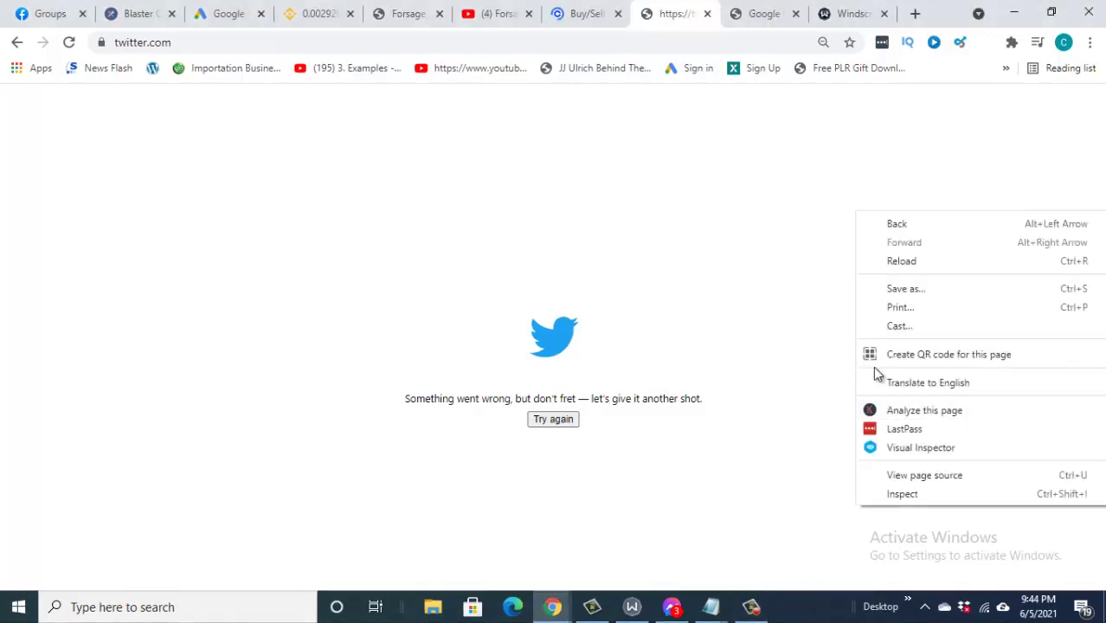
{"action": "left_click", "coordinate": [641, 274]}
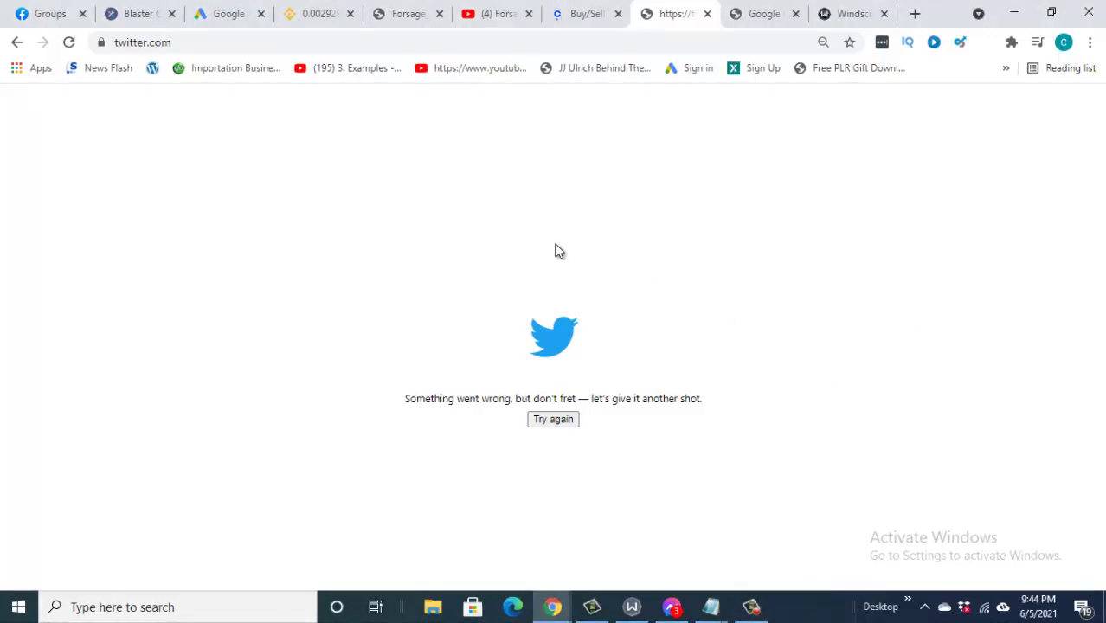
{"action": "left_click", "coordinate": [71, 42]}
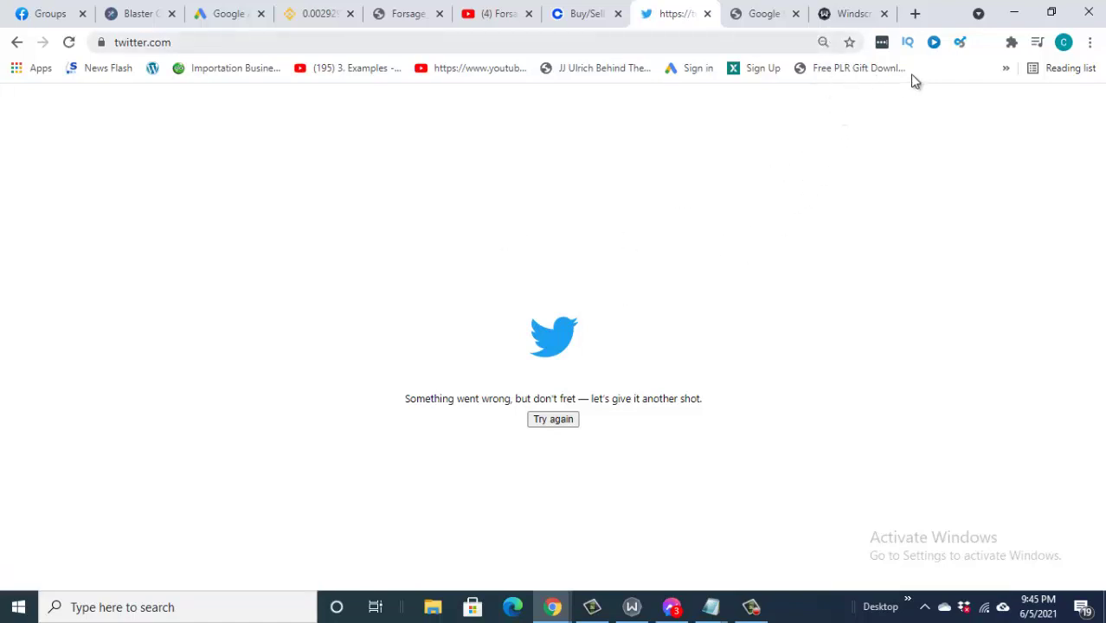
Show the Windscribe website and bring up the Windscribe desktop app
{"action": "left_click", "coordinate": [852, 16]}
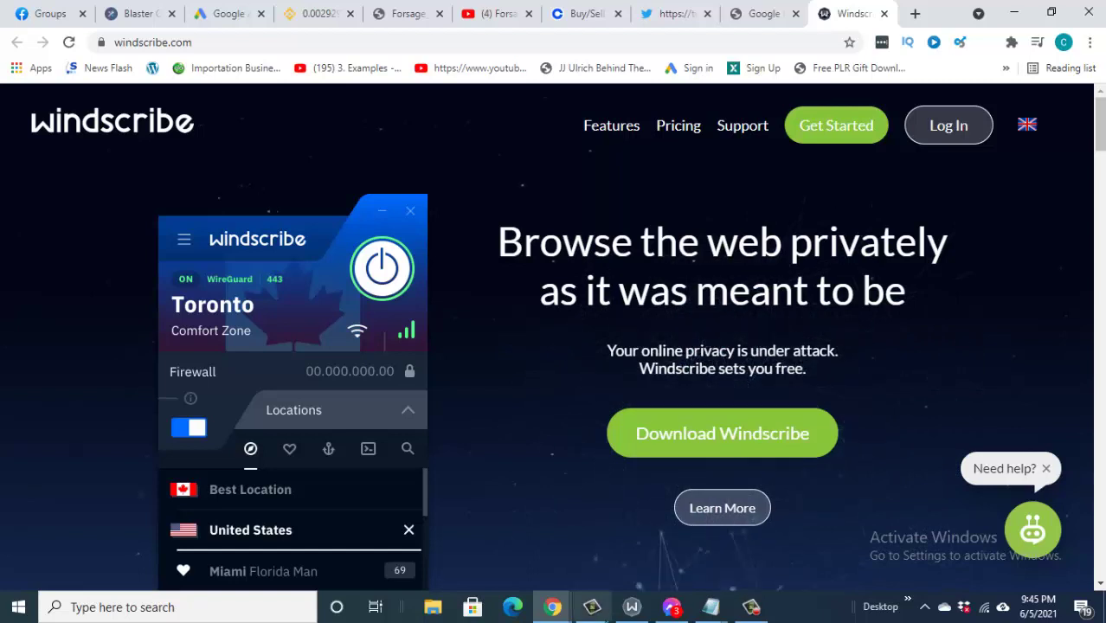
{"action": "left_click", "coordinate": [632, 607]}
{"action": "left_click", "coordinate": [628, 602]}
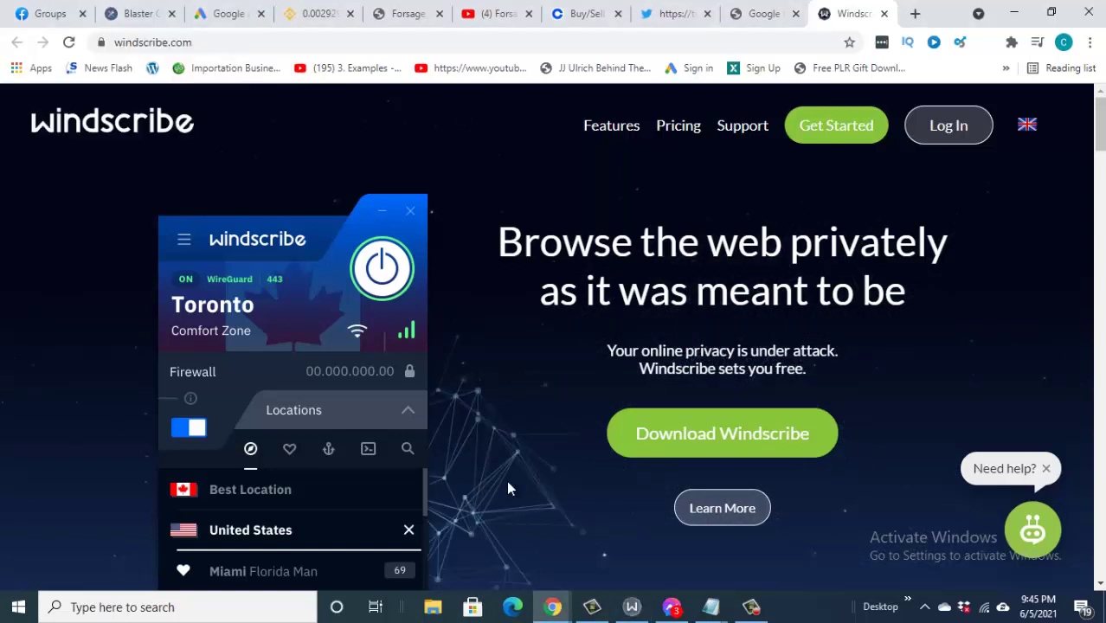
{"action": "left_click", "coordinate": [632, 607]}
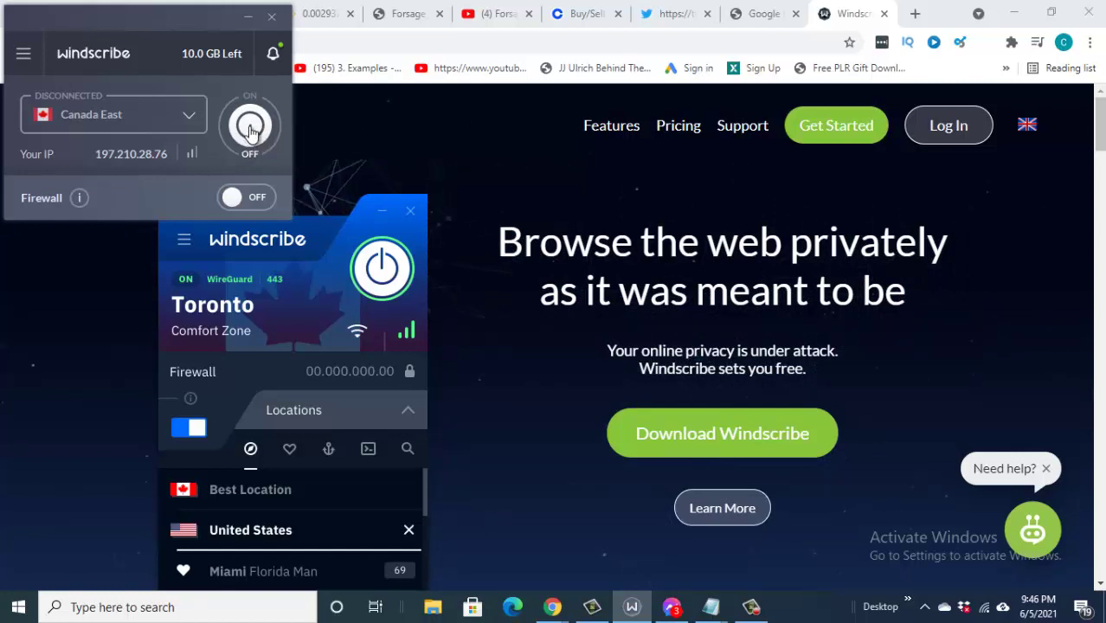
Look through the VPN locations including the US East servers, and turn on the Windscribe connection to Canada East
{"action": "left_click", "coordinate": [187, 120]}
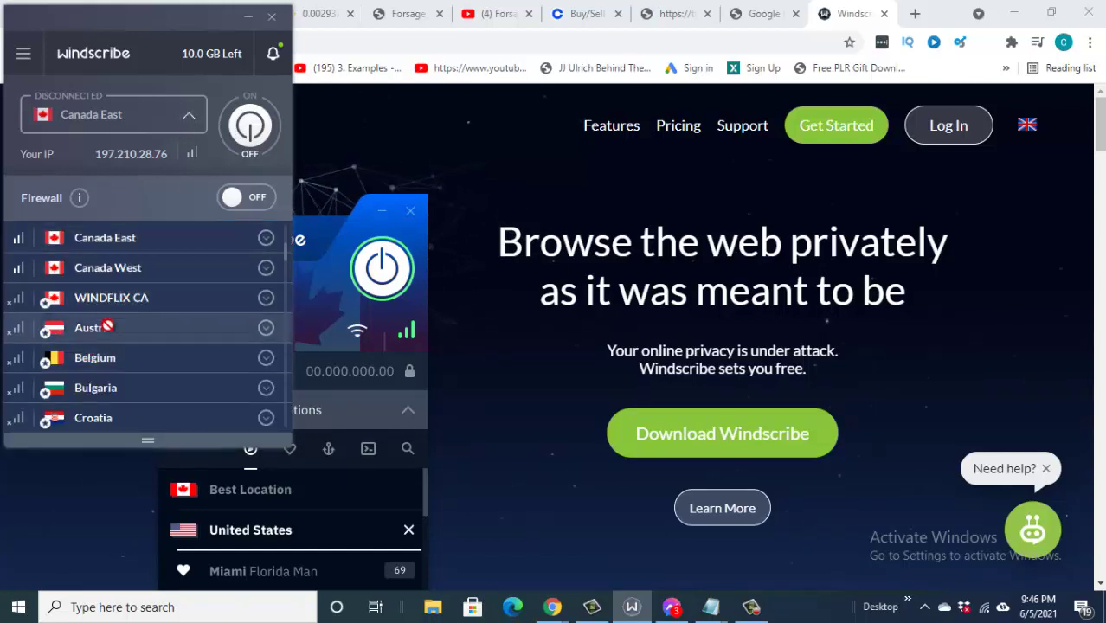
{"action": "scroll", "coordinate": [100, 294], "scroll_direction": "up", "scroll_amount": 3}
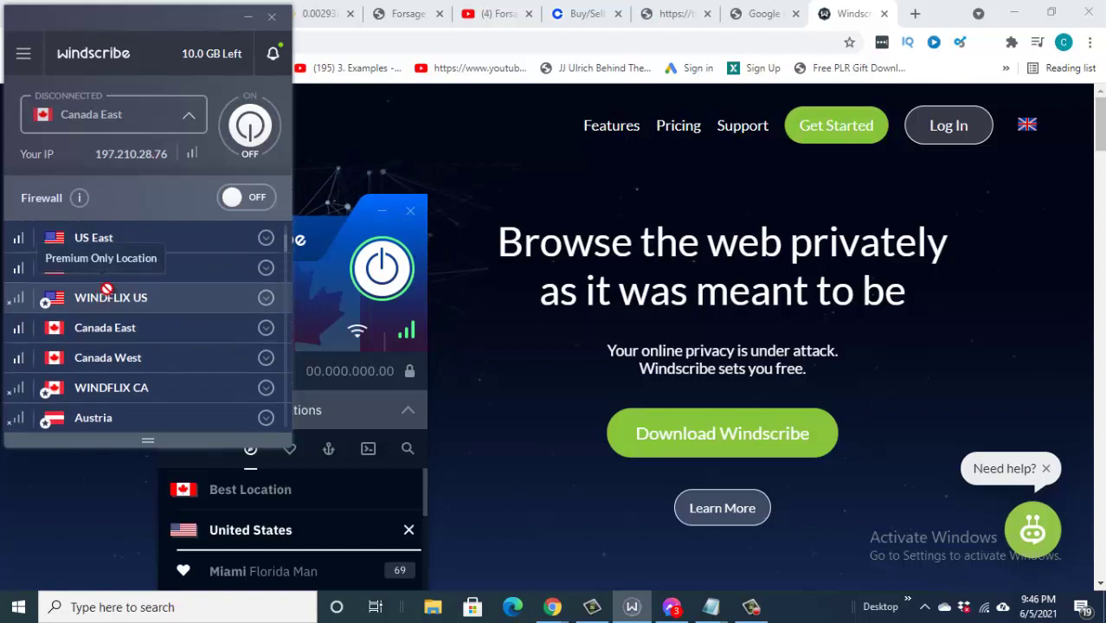
{"action": "left_click", "coordinate": [75, 243]}
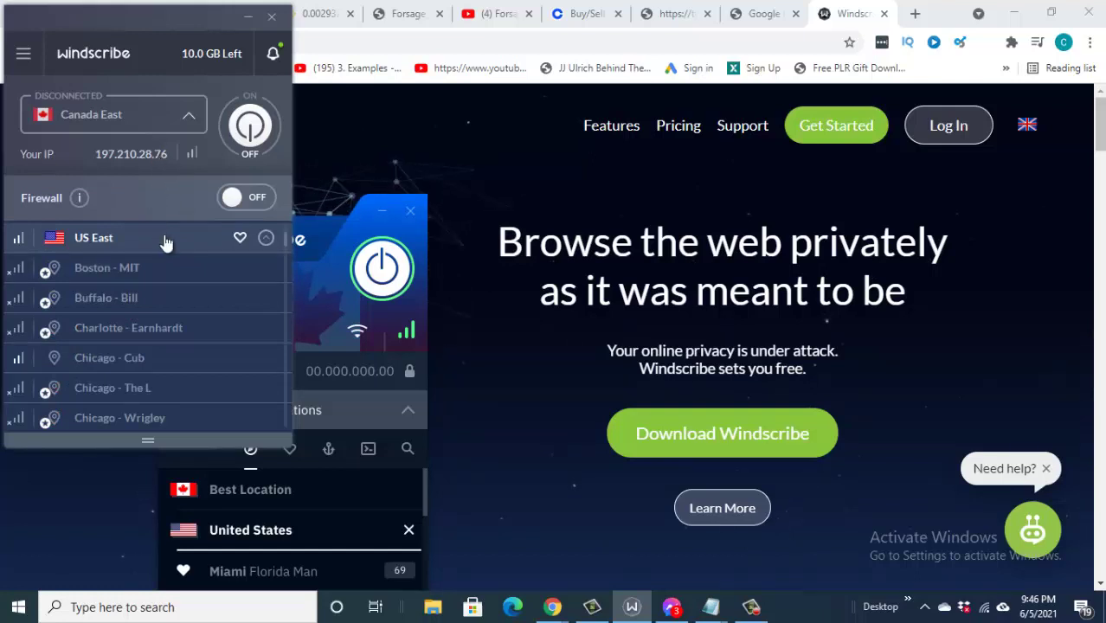
{"action": "left_click", "coordinate": [249, 128]}
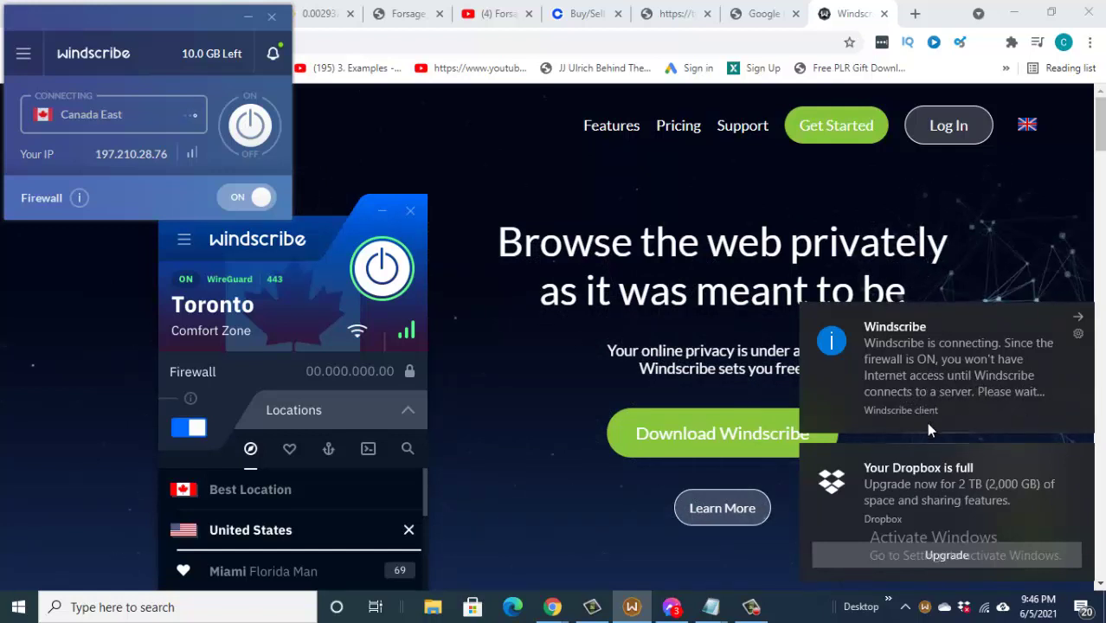
{"action": "left_click", "coordinate": [1079, 460]}
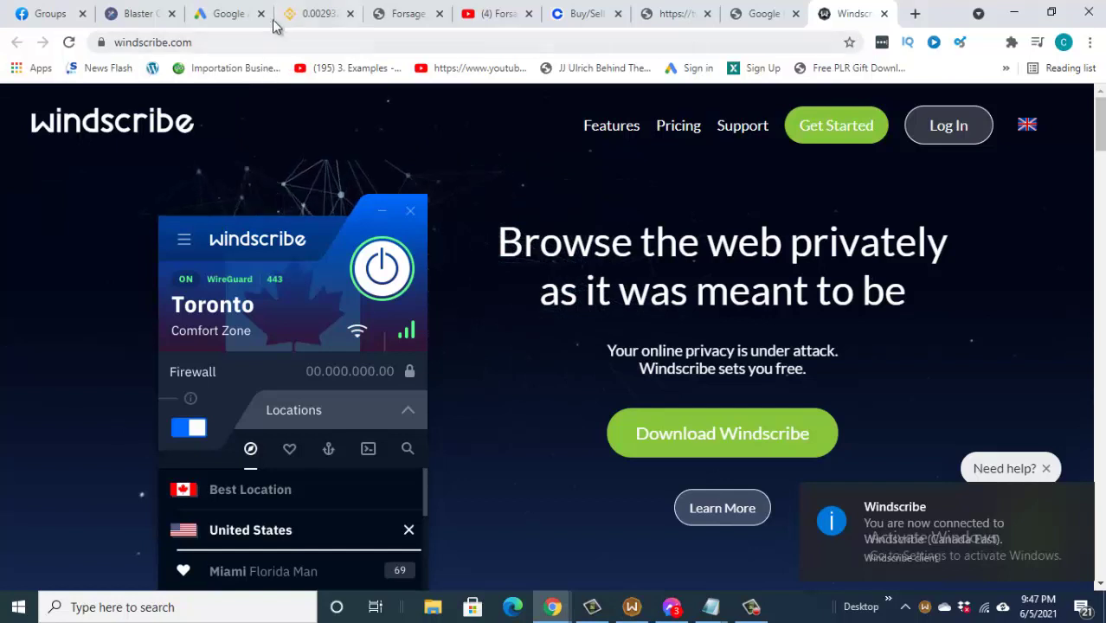
Search the web for "what is my ip" and examine the public IP location and explanations on WhatIsMyIP.com
{"action": "left_click", "coordinate": [214, 44]}
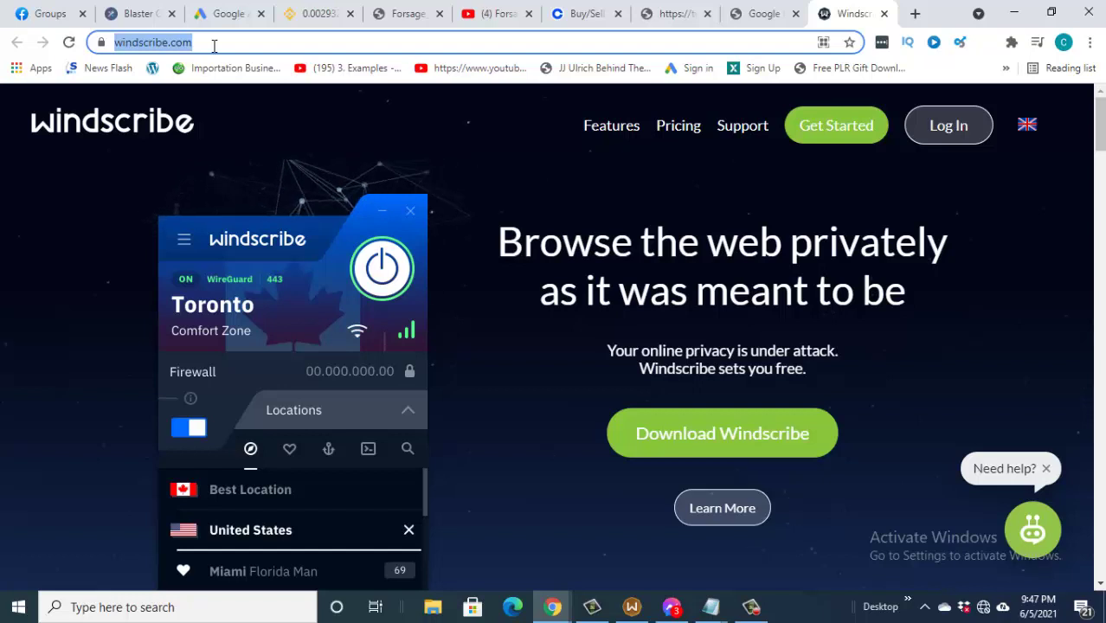
{"action": "type", "text": "wh"}
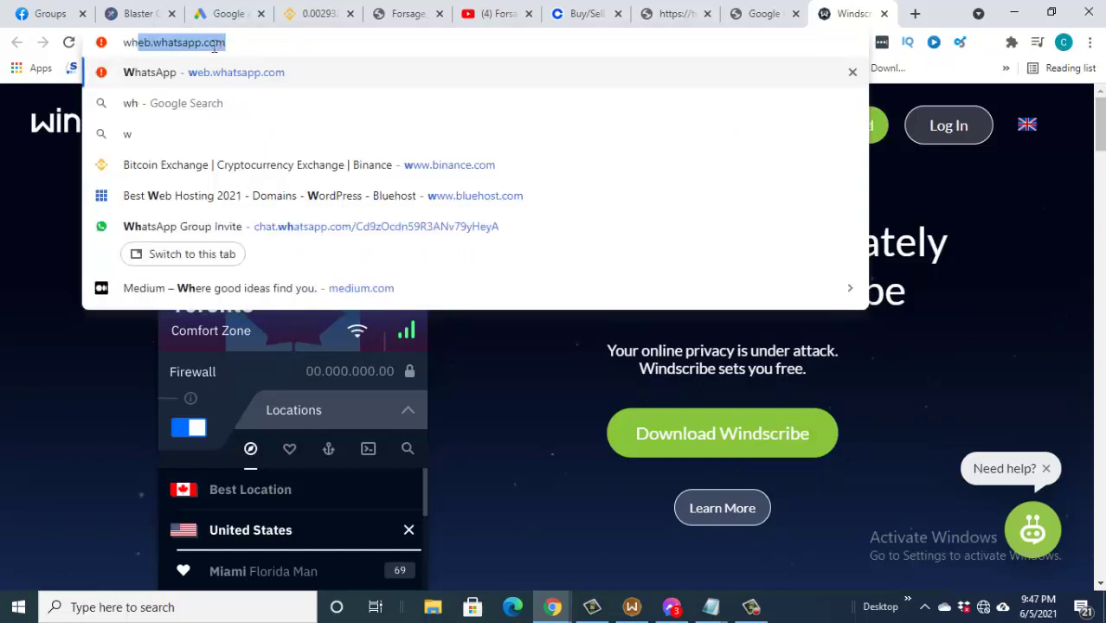
{"action": "type", "text": "at is my ip"}
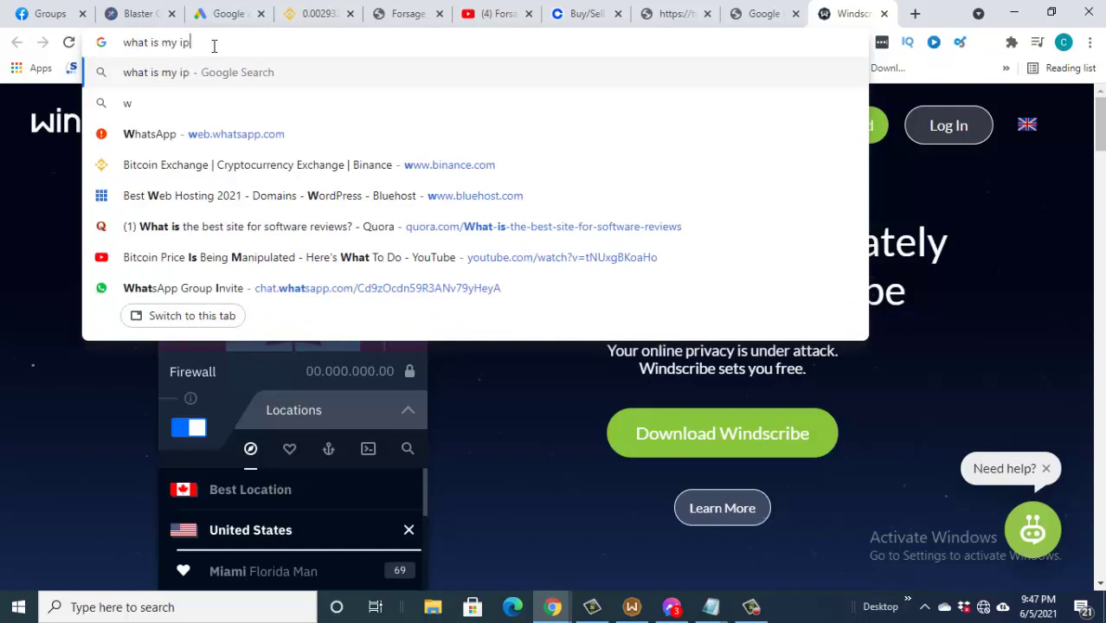
{"action": "key", "text": "Return"}
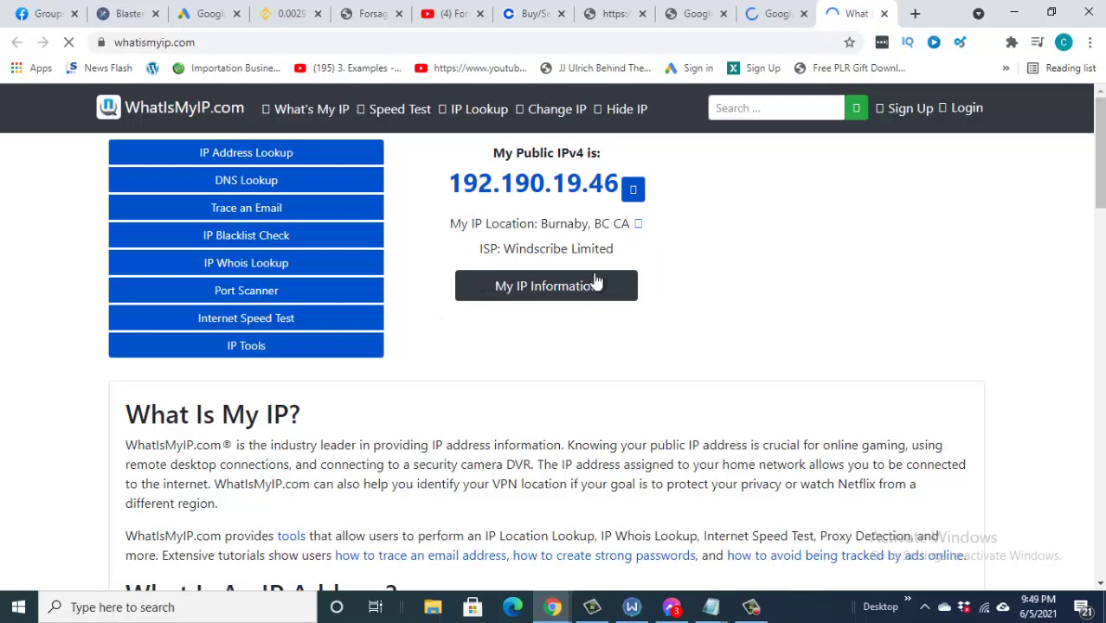
{"action": "scroll", "coordinate": [485, 350], "scroll_direction": "down", "scroll_amount": 4}
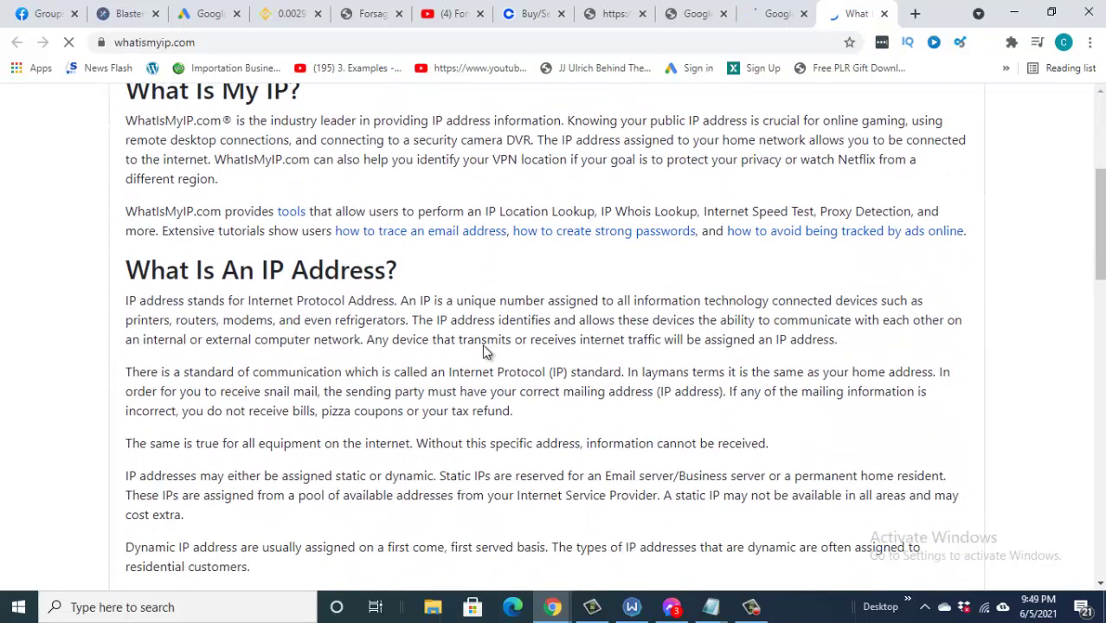
{"action": "scroll", "coordinate": [484, 349], "scroll_direction": "down", "scroll_amount": 4}
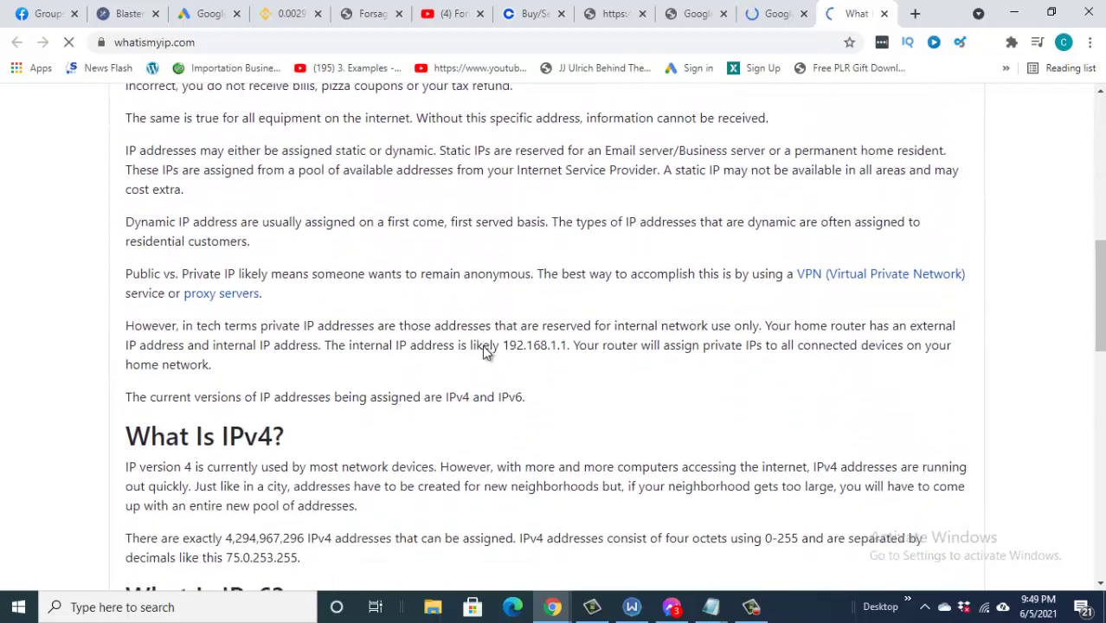
{"action": "scroll", "coordinate": [483, 345], "scroll_direction": "down", "scroll_amount": 8}
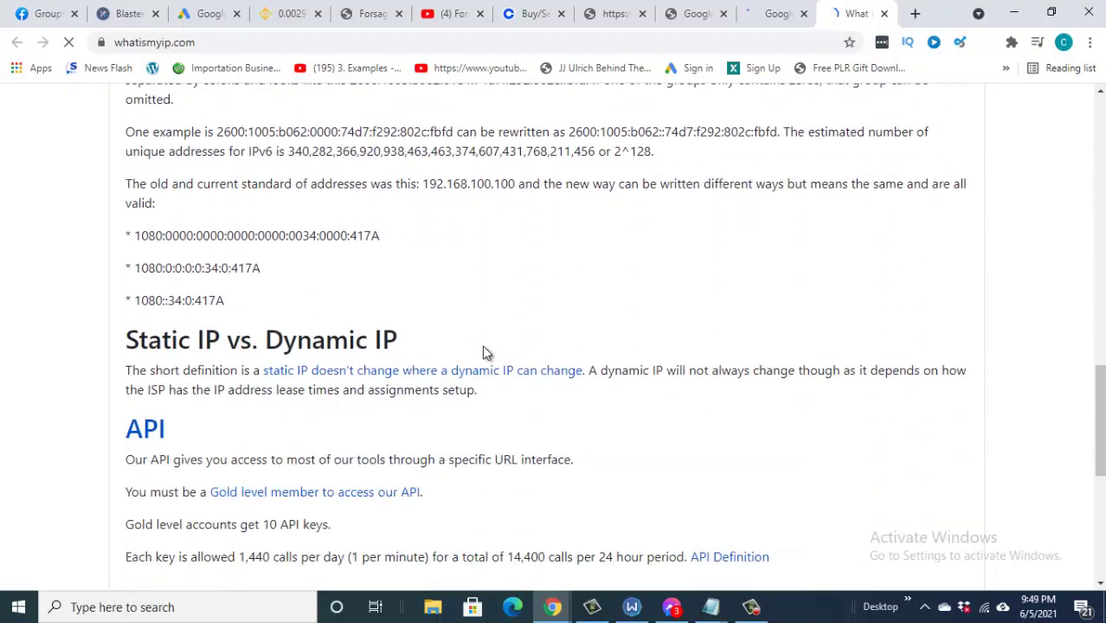
{"action": "scroll", "coordinate": [482, 345], "scroll_direction": "down", "scroll_amount": 1}
{"action": "scroll", "coordinate": [482, 345], "scroll_direction": "up", "scroll_amount": 7}
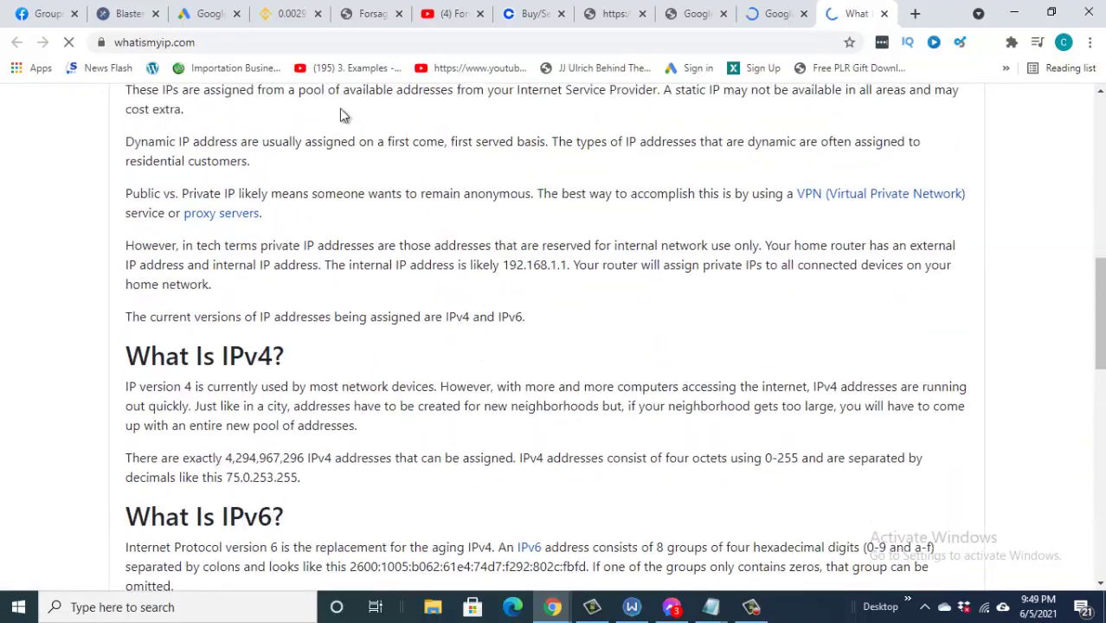
Load twitter.com in the current browser tab in place of the IP lookup page
{"action": "left_click", "coordinate": [203, 43]}
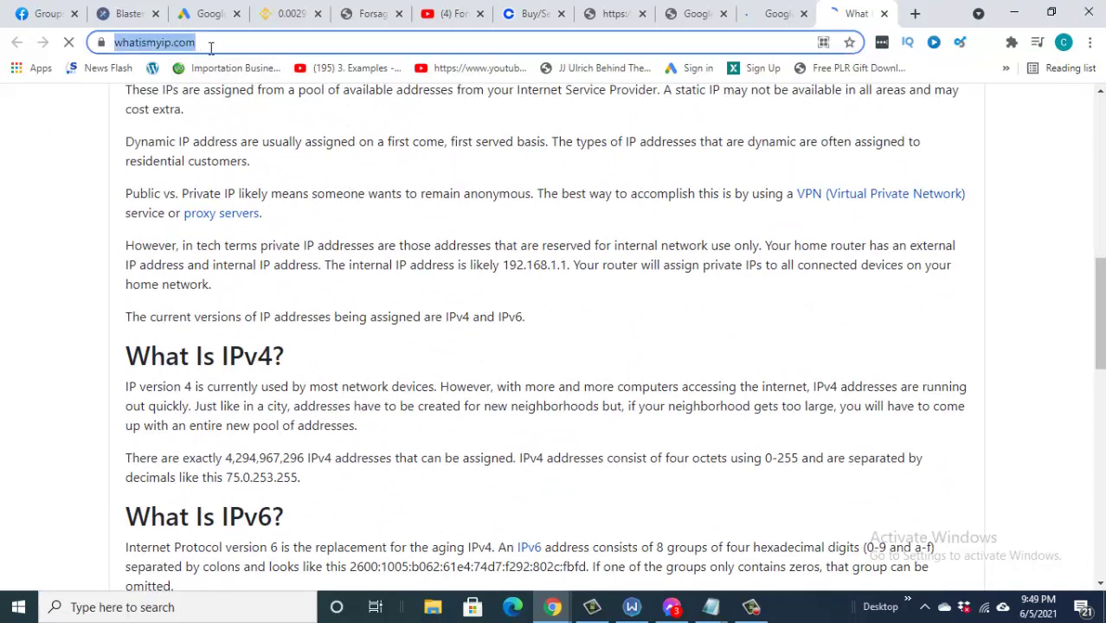
{"action": "type", "text": "tw"}
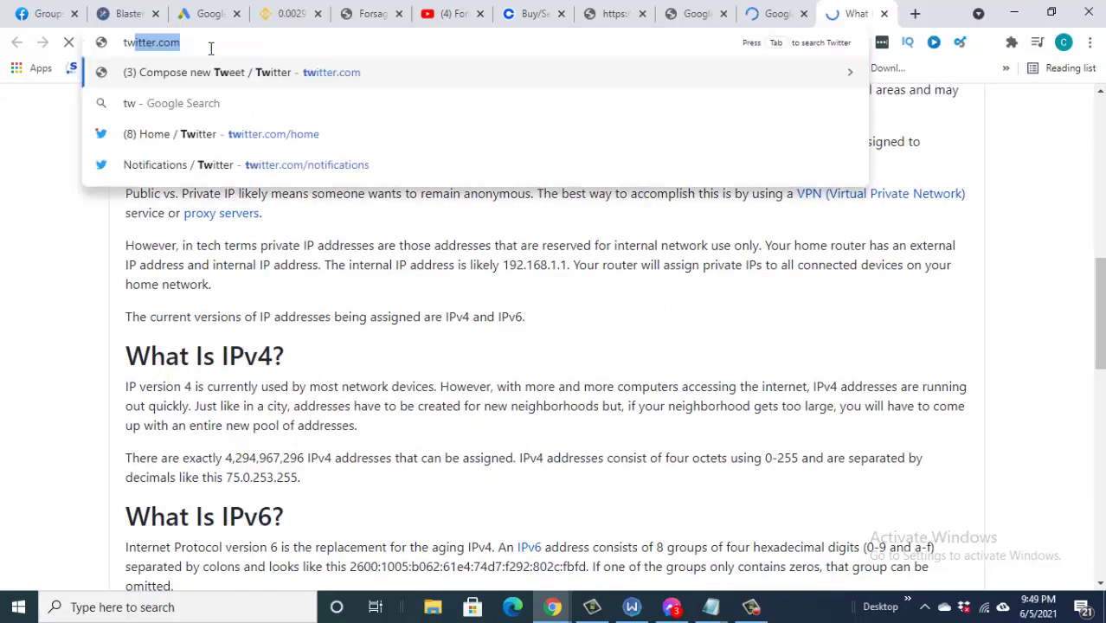
{"action": "type", "text": "itt"}
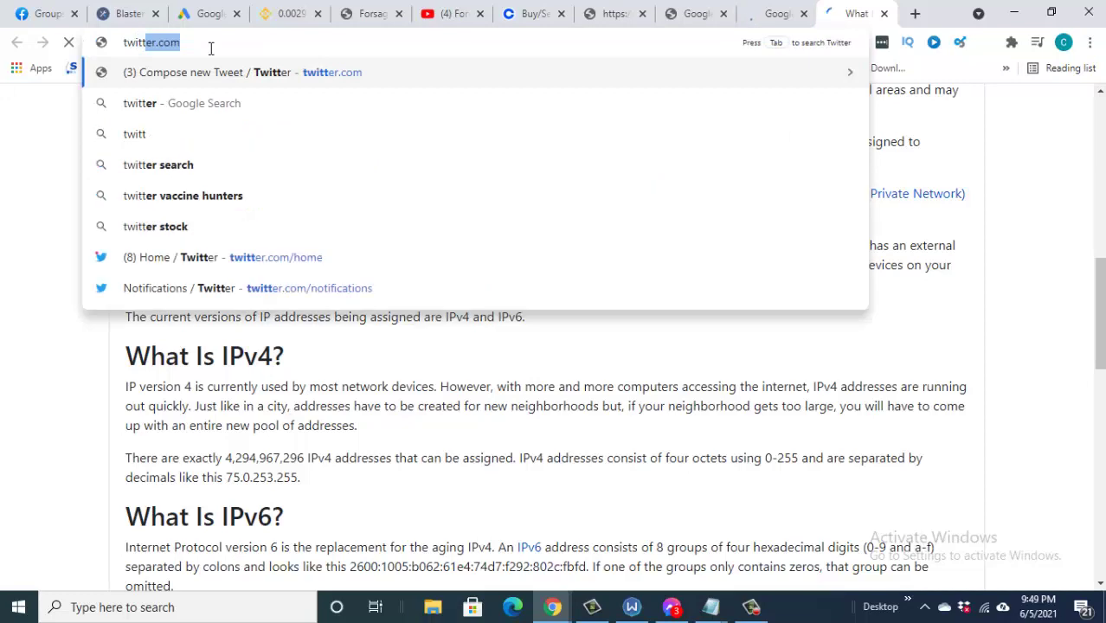
{"action": "key", "text": "Return"}
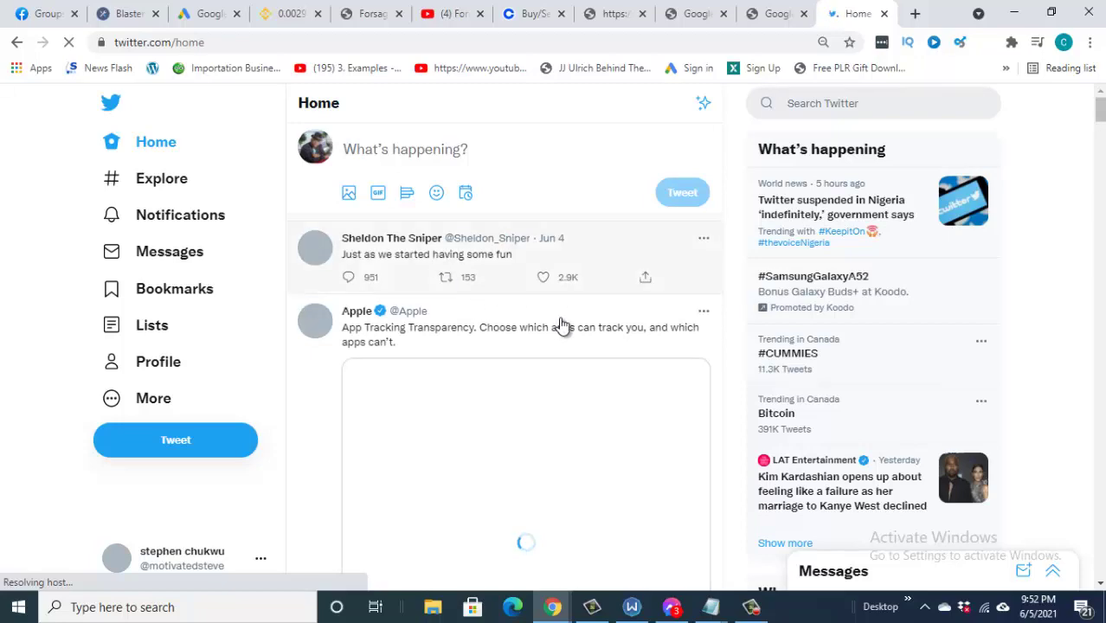
Look through the Twitter home timeline, the trending news and the suggested topics to check that content loads
{"action": "scroll", "coordinate": [563, 326], "scroll_direction": "down", "scroll_amount": 3}
{"action": "scroll", "coordinate": [562, 326], "scroll_direction": "down", "scroll_amount": 3}
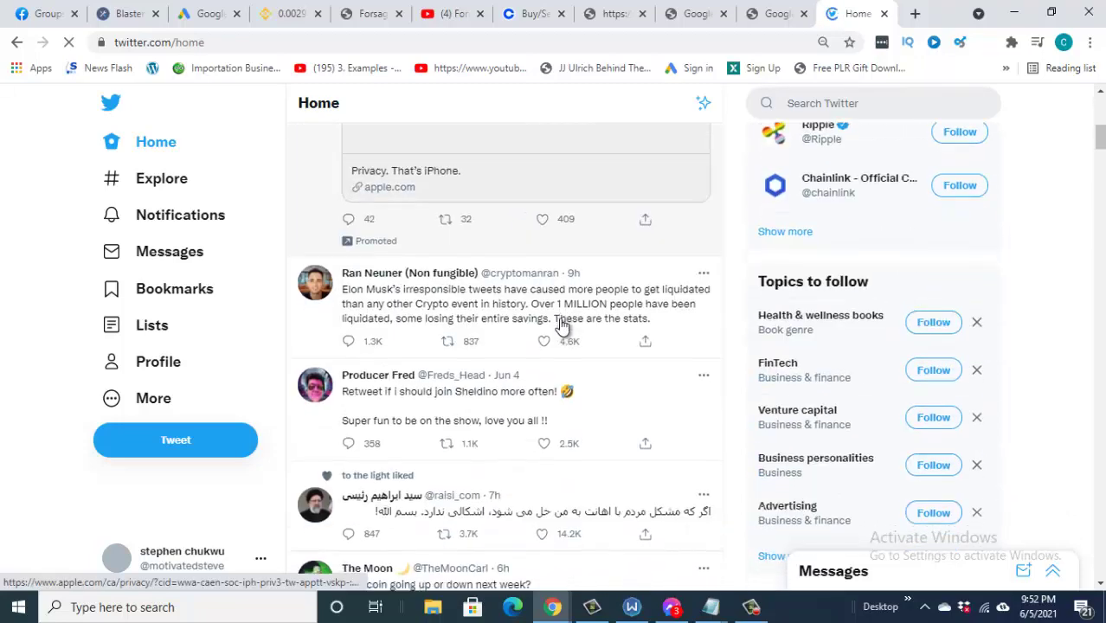
{"action": "scroll", "coordinate": [563, 327], "scroll_direction": "down", "scroll_amount": 1}
{"action": "scroll", "coordinate": [563, 326], "scroll_direction": "down", "scroll_amount": 2}
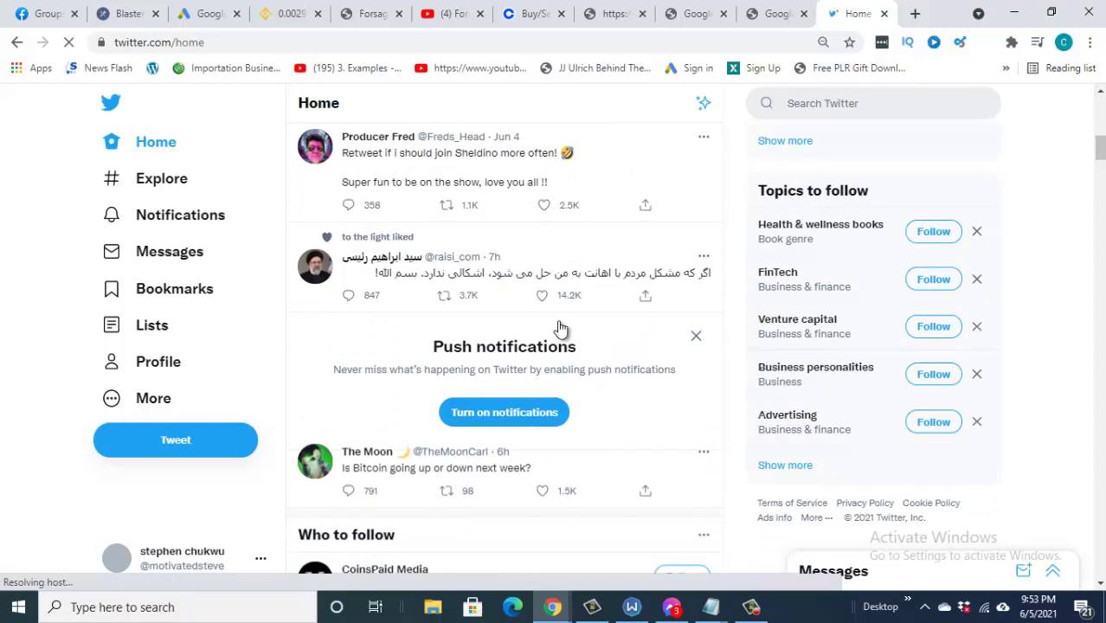
{"action": "scroll", "coordinate": [645, 340], "scroll_direction": "down", "scroll_amount": 2}
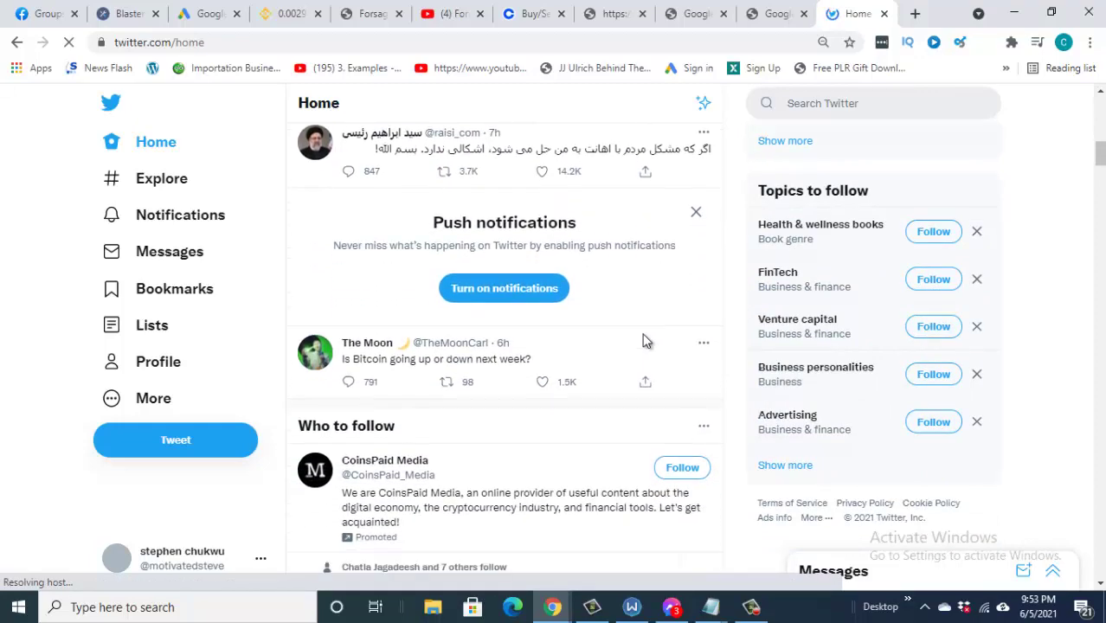
{"action": "scroll", "coordinate": [645, 339], "scroll_direction": "down", "scroll_amount": 7}
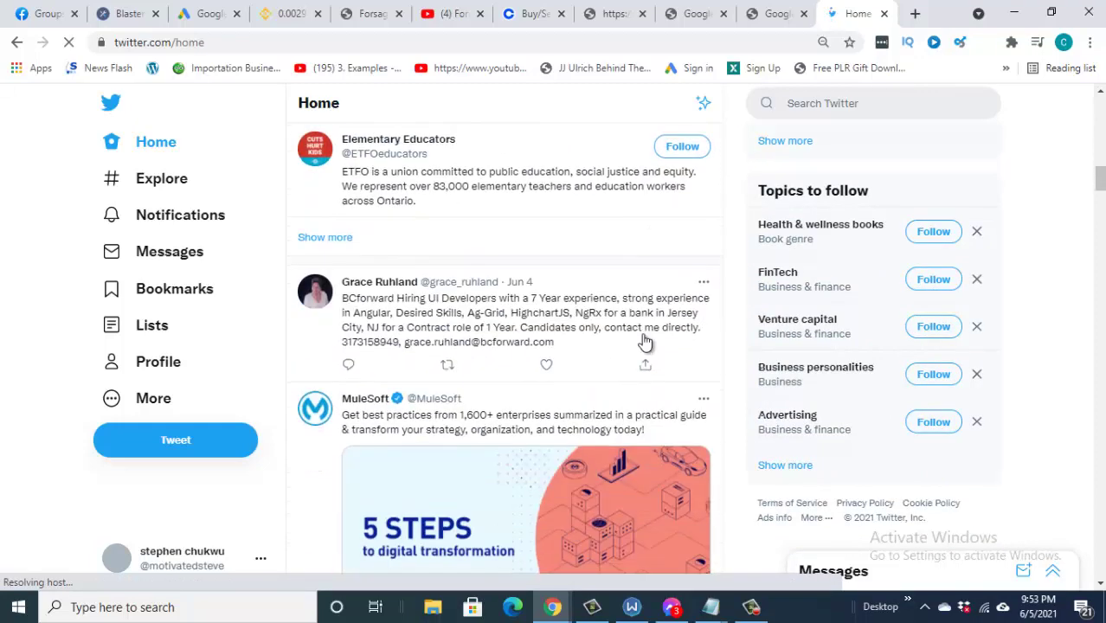
{"action": "scroll", "coordinate": [811, 351], "scroll_direction": "down", "scroll_amount": 3}
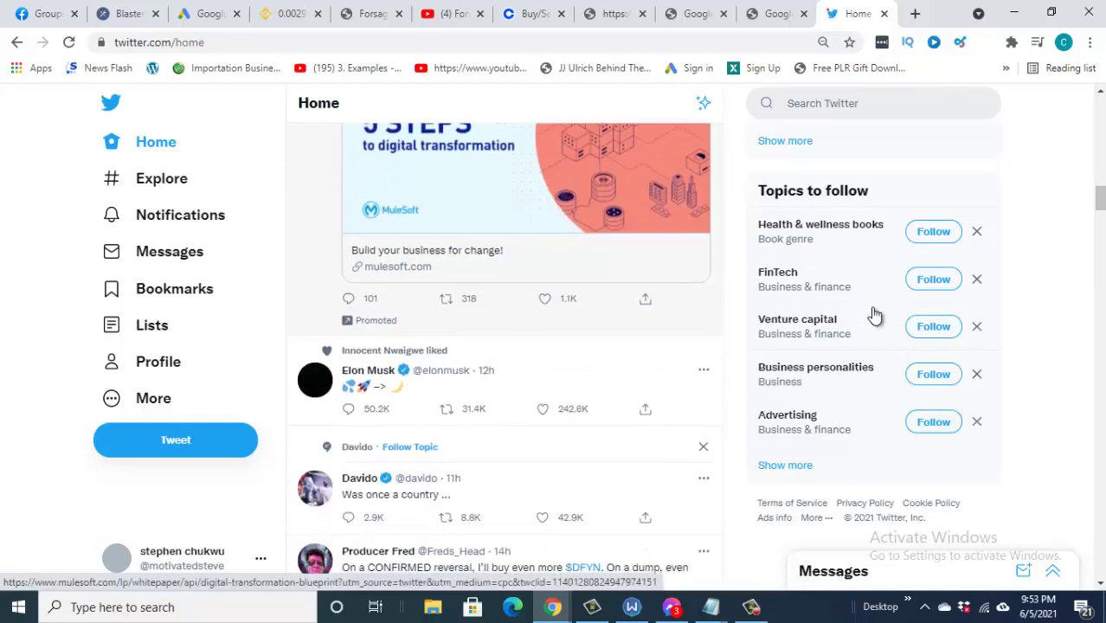
{"action": "scroll", "coordinate": [877, 313], "scroll_direction": "down", "scroll_amount": 3}
{"action": "scroll", "coordinate": [881, 333], "scroll_direction": "up", "scroll_amount": 11}
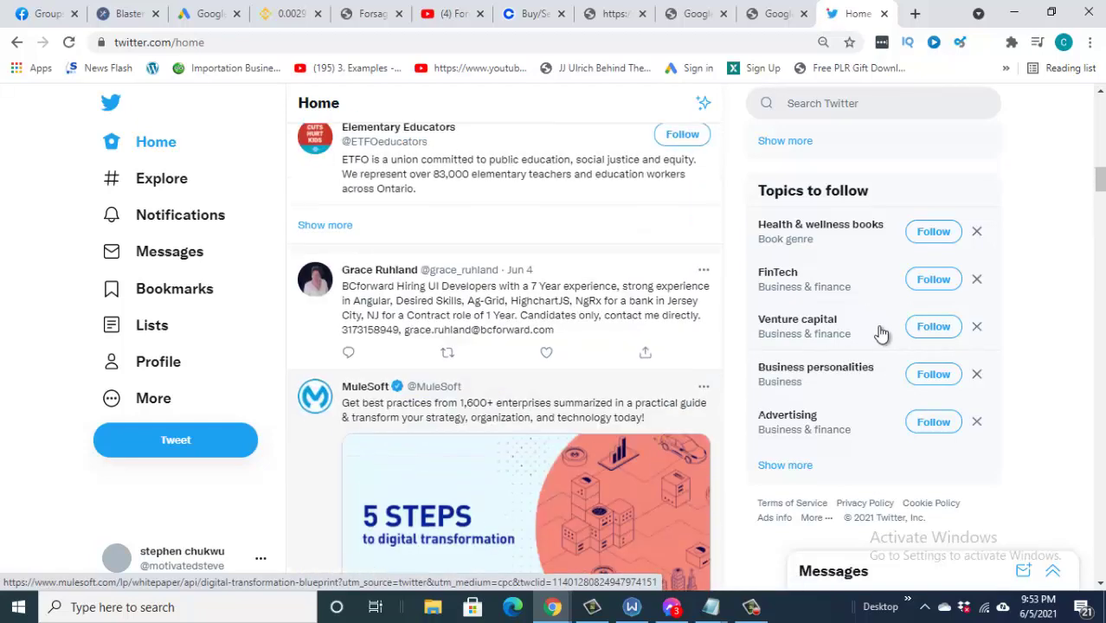
{"action": "scroll", "coordinate": [632, 321], "scroll_direction": "up", "scroll_amount": 8}
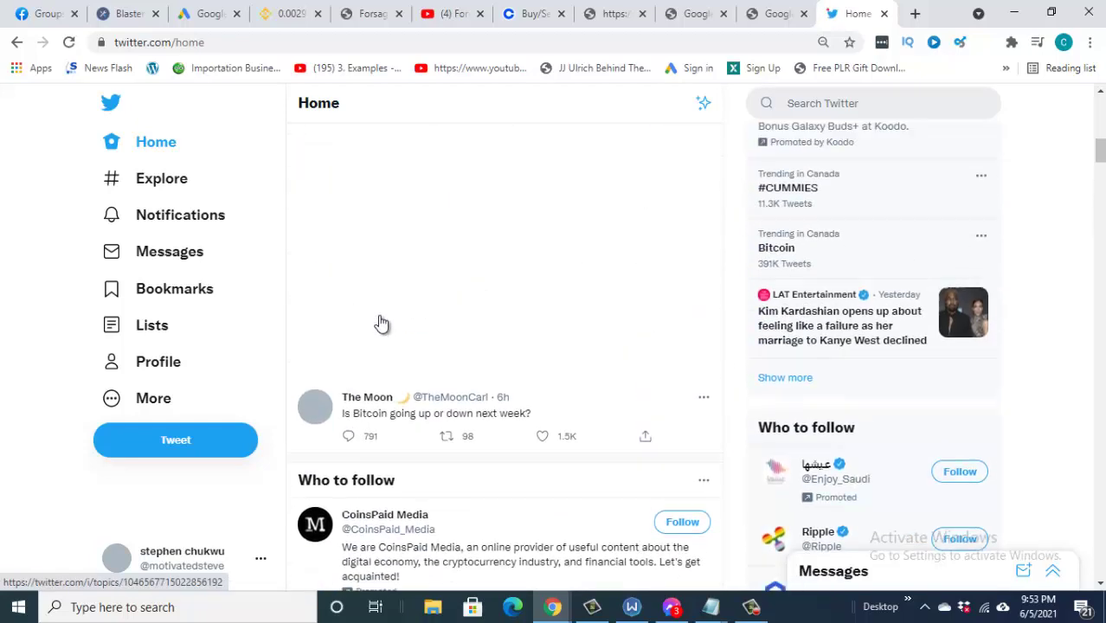
{"action": "scroll", "coordinate": [680, 313], "scroll_direction": "up", "scroll_amount": 5}
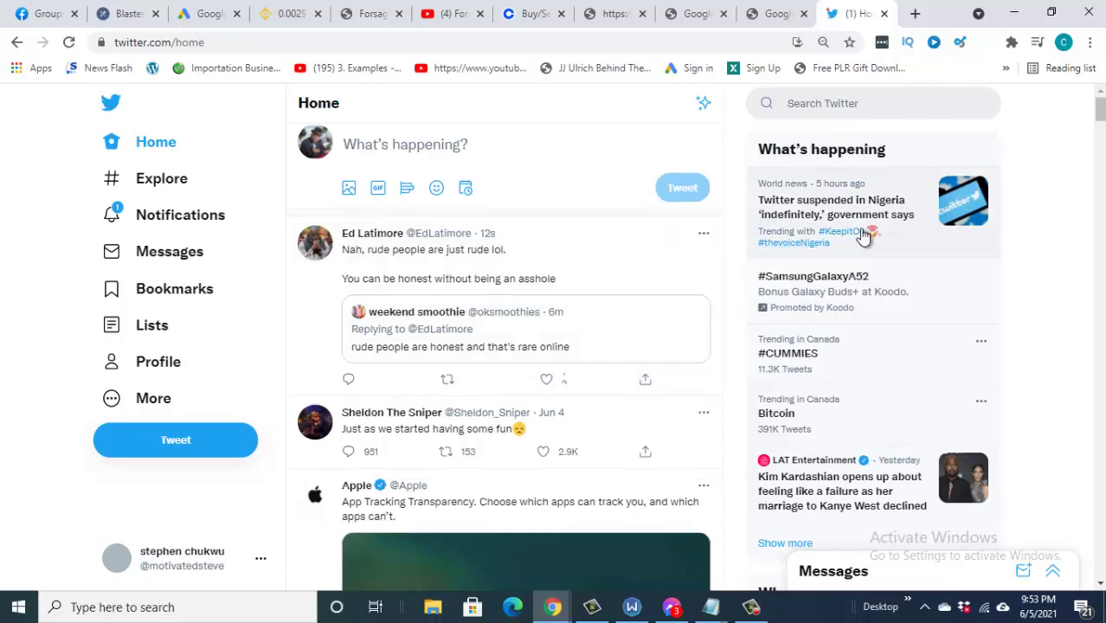
{"action": "scroll", "coordinate": [863, 236], "scroll_direction": "down", "scroll_amount": 2}
{"action": "scroll", "coordinate": [863, 236], "scroll_direction": "down", "scroll_amount": 6}
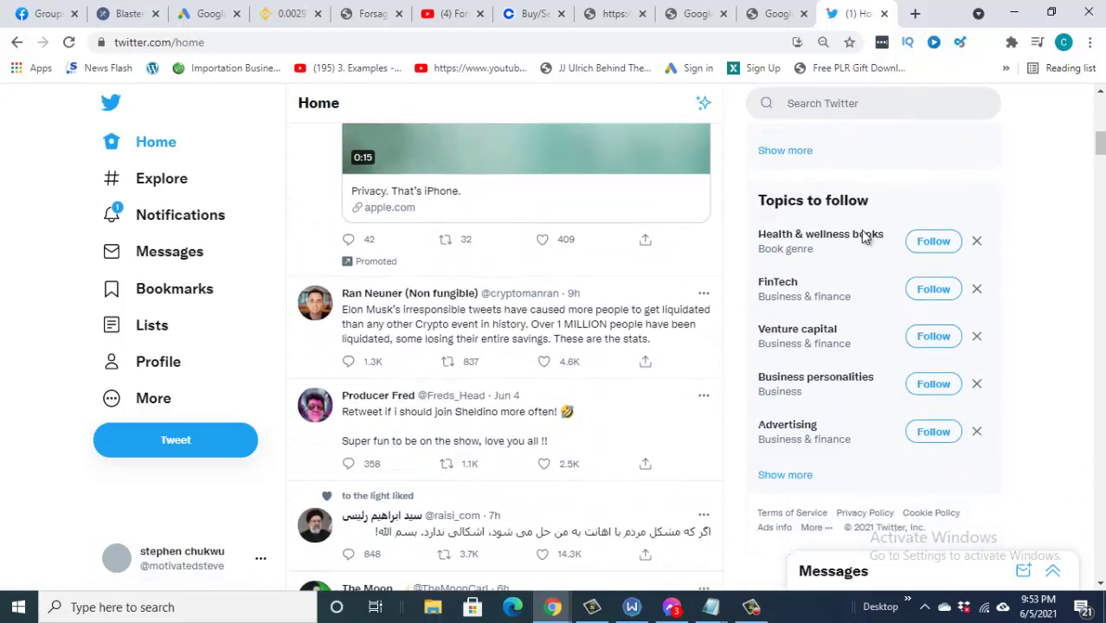